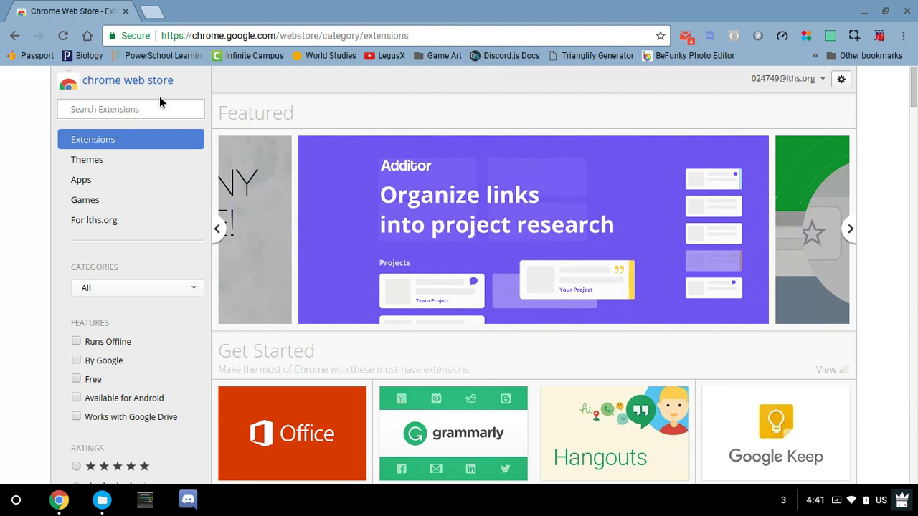
Search the Chrome Web Store for "dos box" and install the DOSBox for Google Chrome app.
{"action": "left_click", "coordinate": [166, 104]}
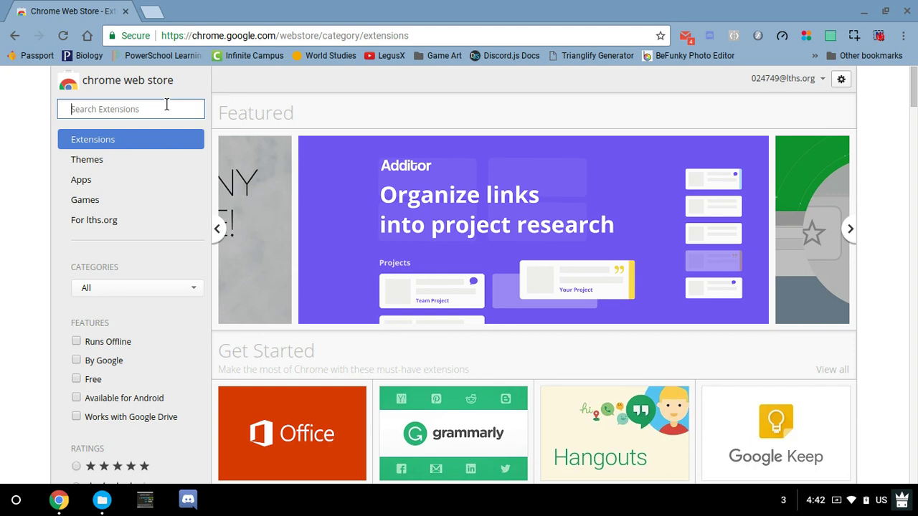
{"action": "type", "text": "dos box"}
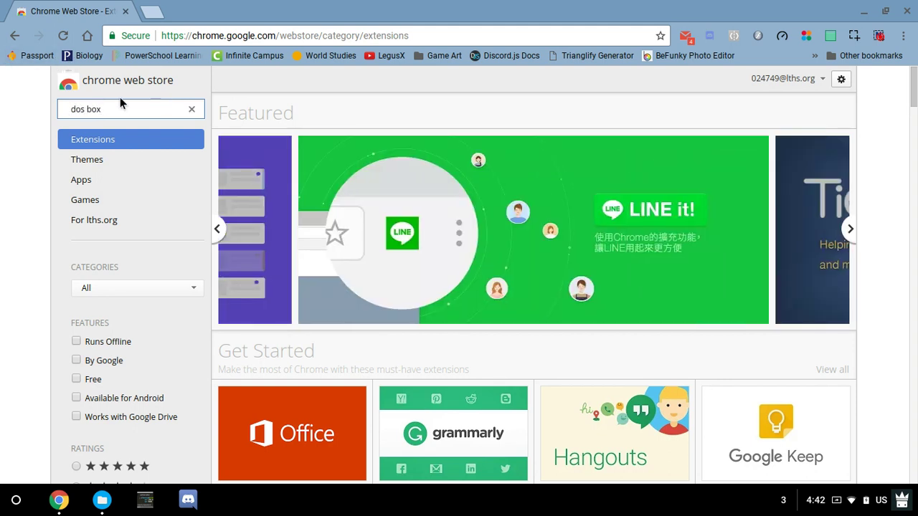
{"action": "key", "text": "Return"}
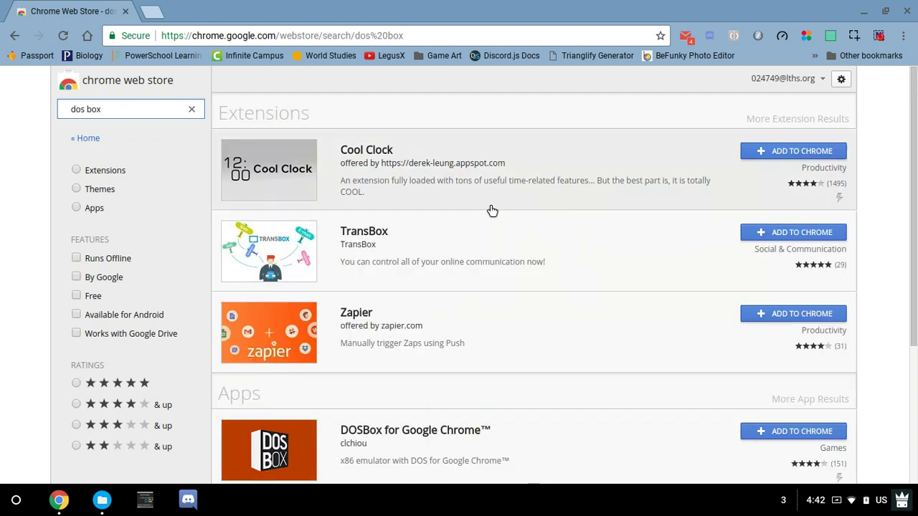
{"action": "scroll", "coordinate": [492, 210], "scroll_direction": "down", "scroll_amount": 3}
{"action": "left_click", "coordinate": [764, 236]}
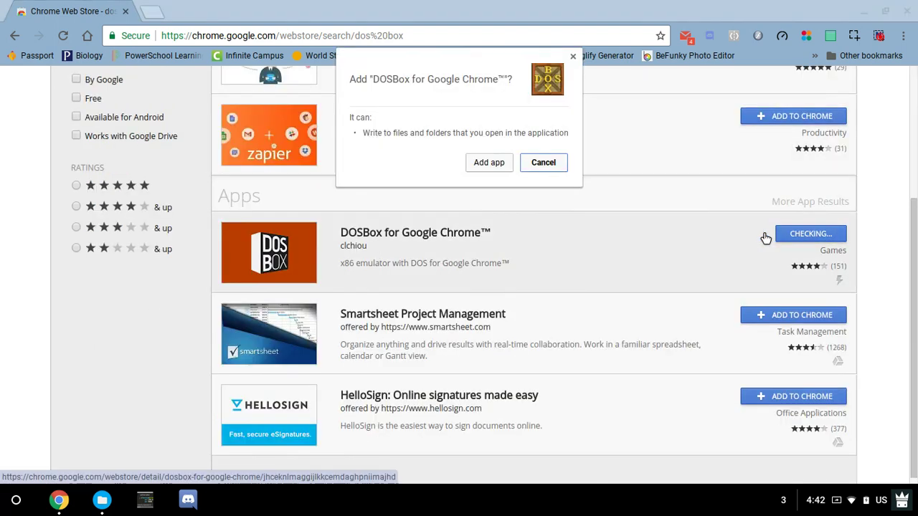
{"action": "left_click", "coordinate": [492, 161]}
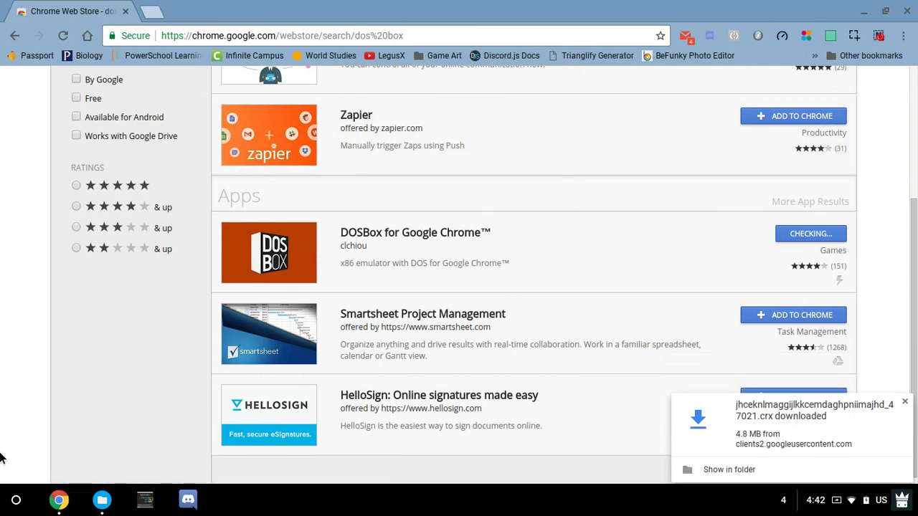
Launch the newly installed DOSBox app, dismiss its startup hint and minimize its window.
{"action": "left_click", "coordinate": [16, 500]}
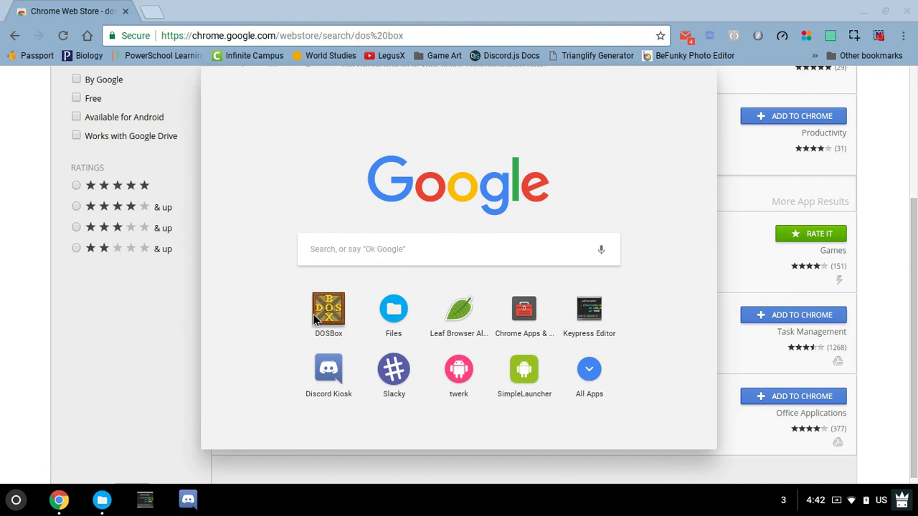
{"action": "left_click", "coordinate": [315, 320]}
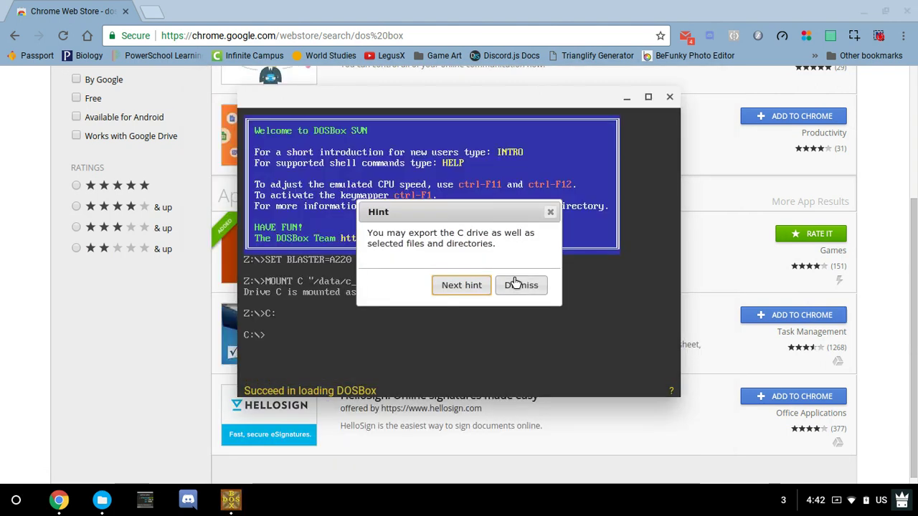
{"action": "left_click", "coordinate": [516, 284]}
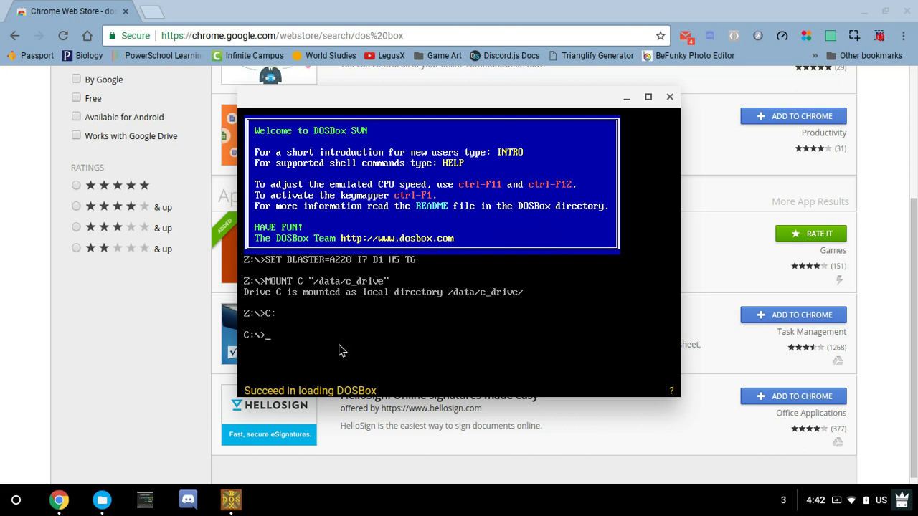
{"action": "left_click", "coordinate": [626, 99]}
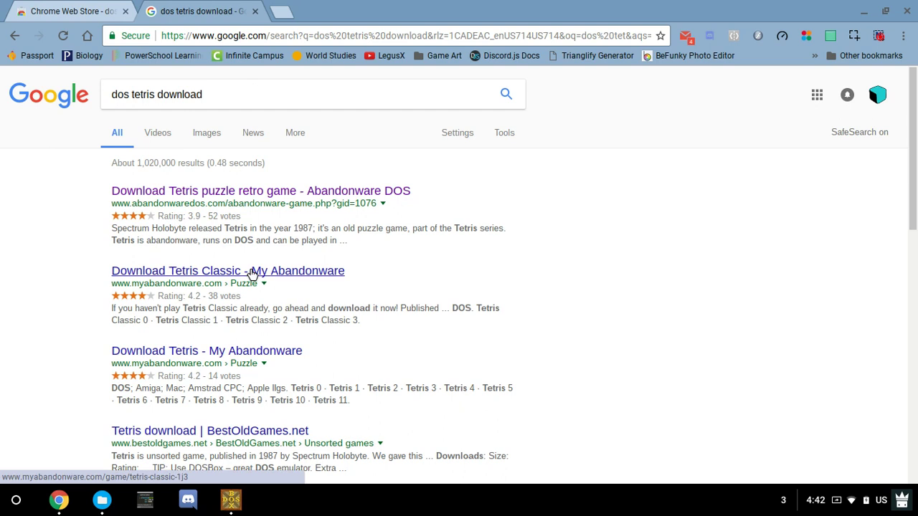
Download the DOS version of Tetris Classic from My Abandonware, saving it as tetris-classic.zip in Downloads.
{"action": "left_click", "coordinate": [251, 272]}
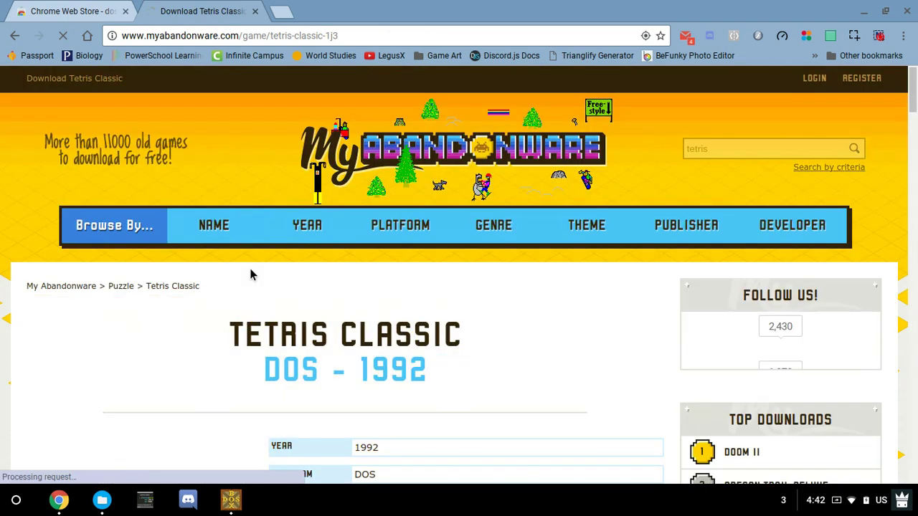
{"action": "scroll", "coordinate": [251, 274], "scroll_direction": "down", "scroll_amount": 3}
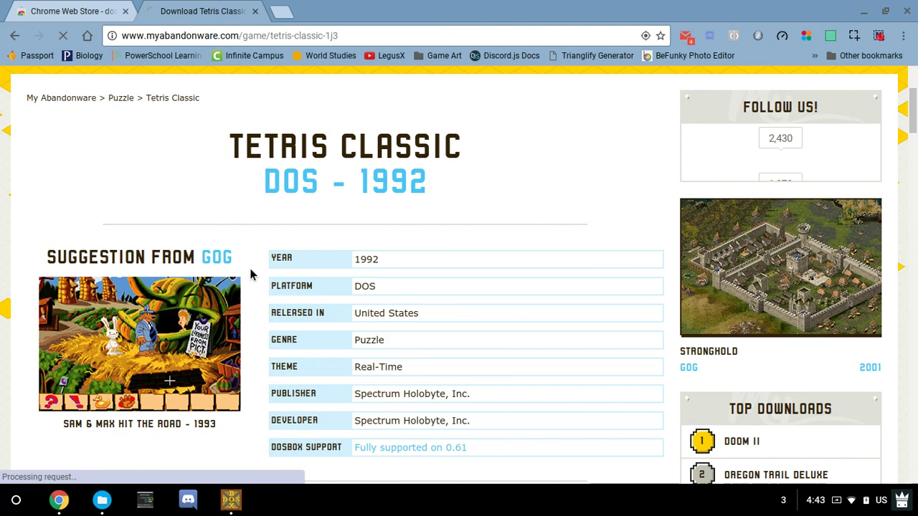
{"action": "scroll", "coordinate": [250, 273], "scroll_direction": "down", "scroll_amount": 4}
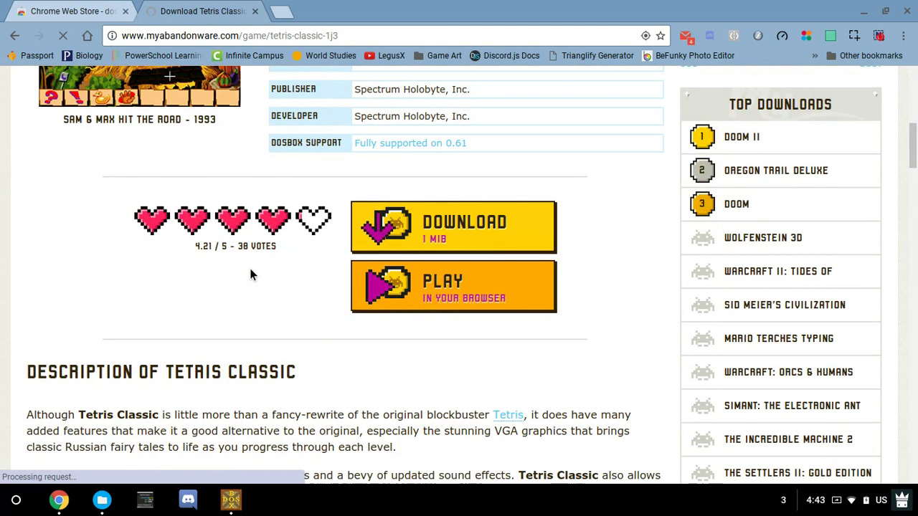
{"action": "left_click", "coordinate": [454, 227]}
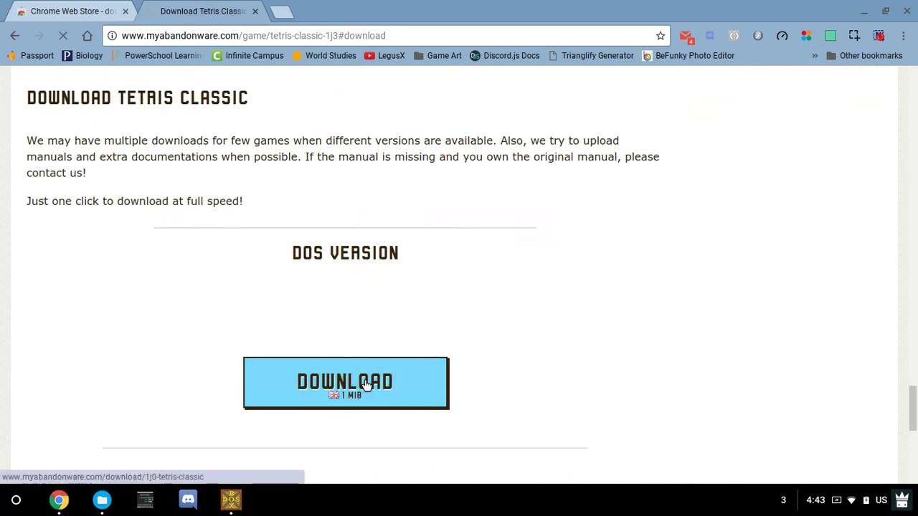
{"action": "left_click", "coordinate": [367, 385]}
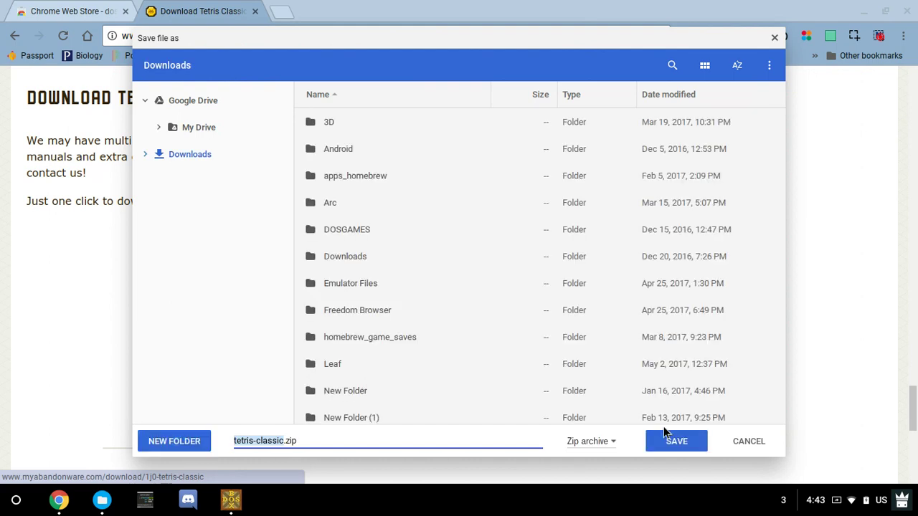
{"action": "left_click", "coordinate": [670, 439]}
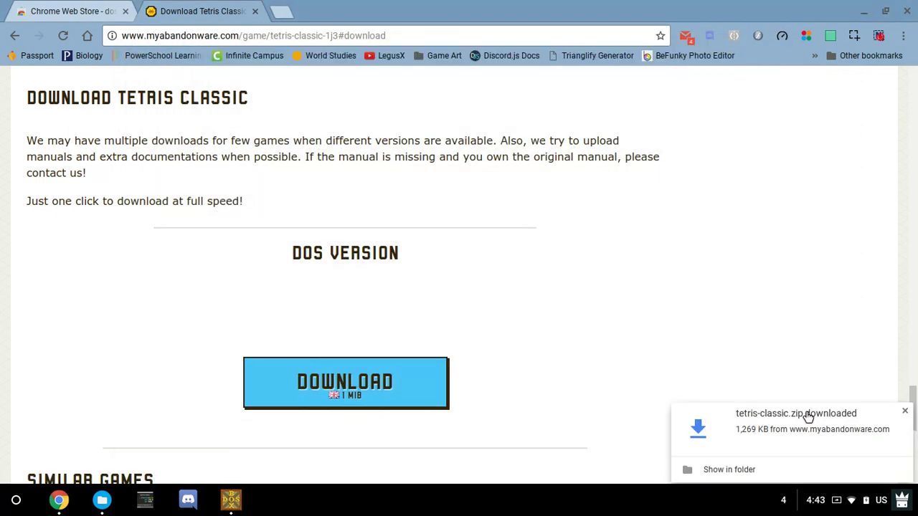
Open the downloaded tetris-classic.zip in Files and look through the game files in its tetris-classic folder.
{"action": "left_click", "coordinate": [806, 428]}
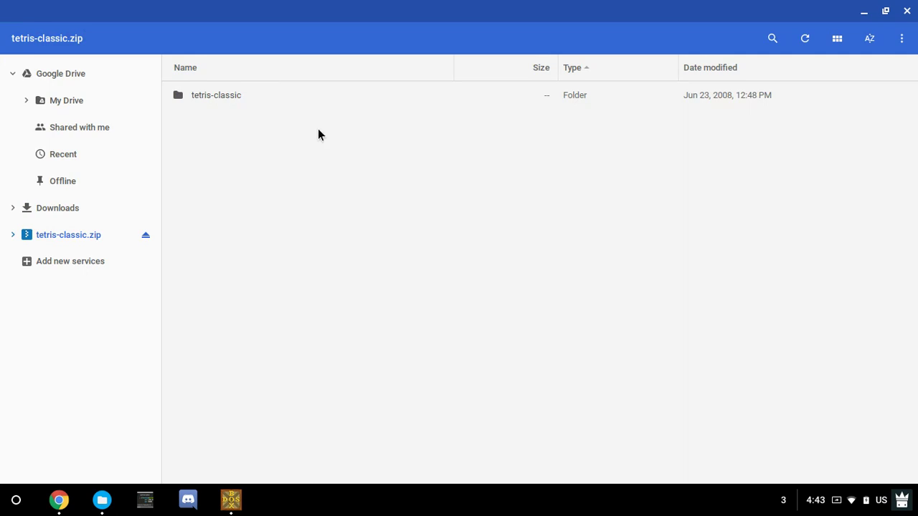
{"action": "double_click", "coordinate": [360, 91]}
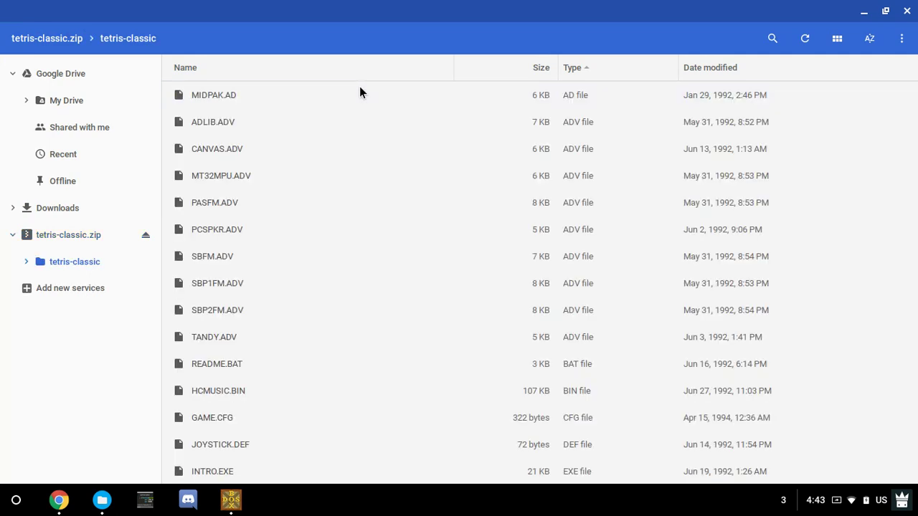
{"action": "scroll", "coordinate": [307, 252], "scroll_direction": "down", "scroll_amount": 2}
{"action": "scroll", "coordinate": [307, 257], "scroll_direction": "down", "scroll_amount": 4}
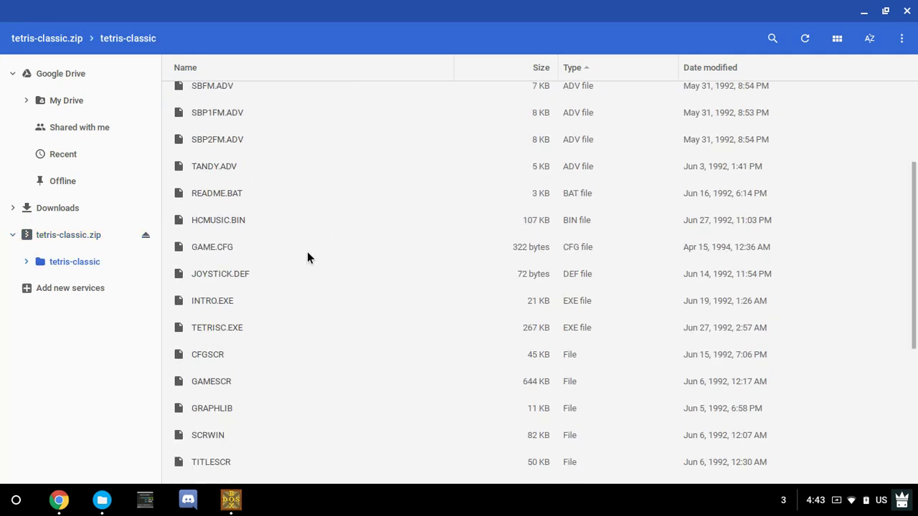
{"action": "scroll", "coordinate": [307, 253], "scroll_direction": "down", "scroll_amount": 6}
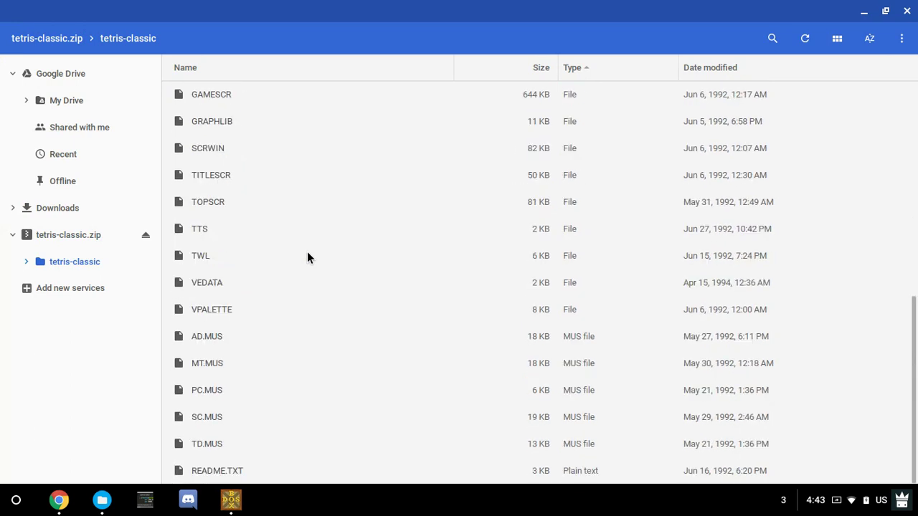
{"action": "scroll", "coordinate": [307, 252], "scroll_direction": "up", "scroll_amount": 15}
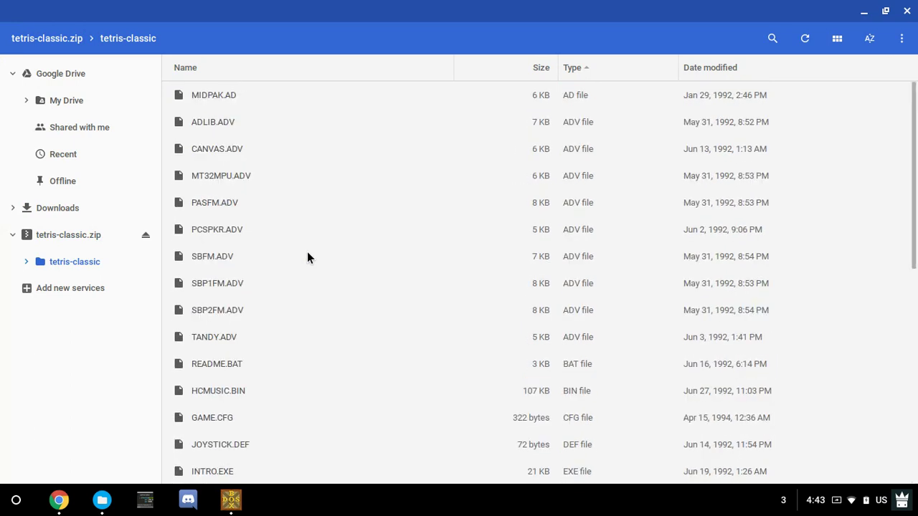
Return to the root of tetris-classic.zip and copy the whole tetris-classic folder.
{"action": "left_click", "coordinate": [59, 38]}
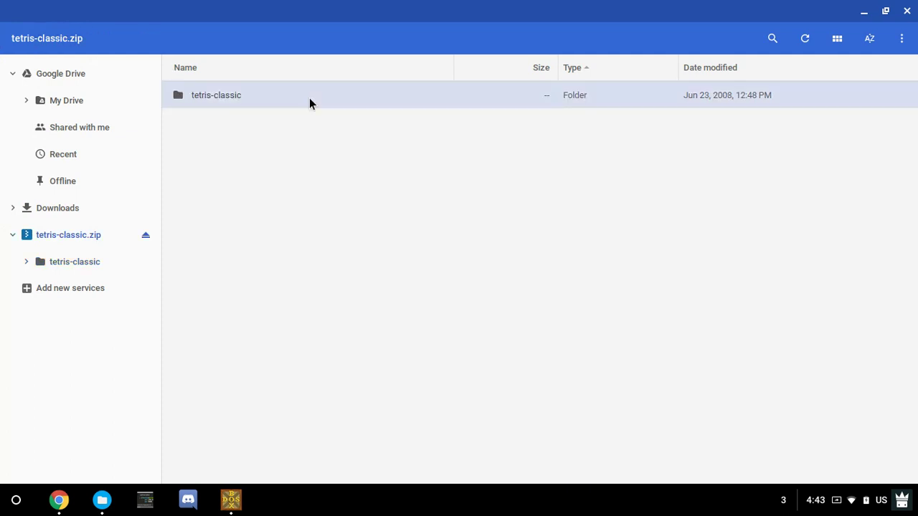
{"action": "right_click", "coordinate": [309, 100]}
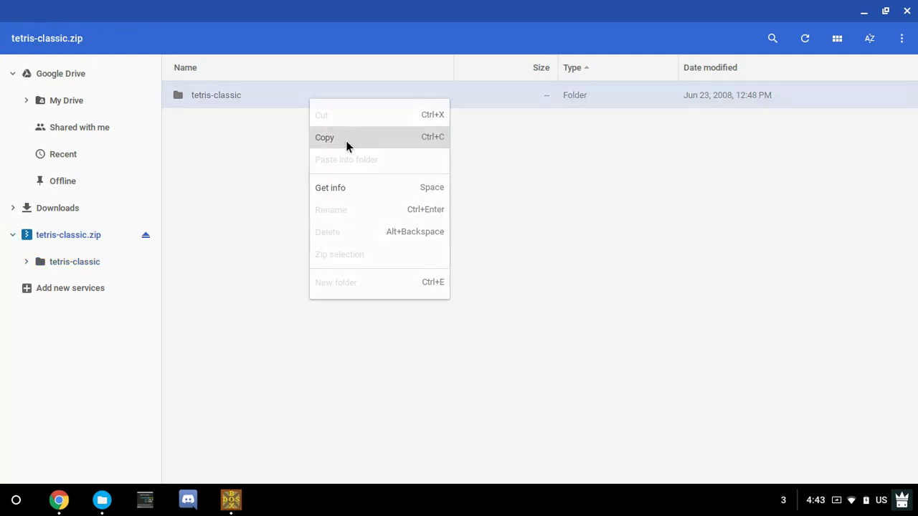
{"action": "left_click", "coordinate": [345, 141]}
Create a new folder named "Dos Box" in Downloads.
{"action": "left_click", "coordinate": [81, 213]}
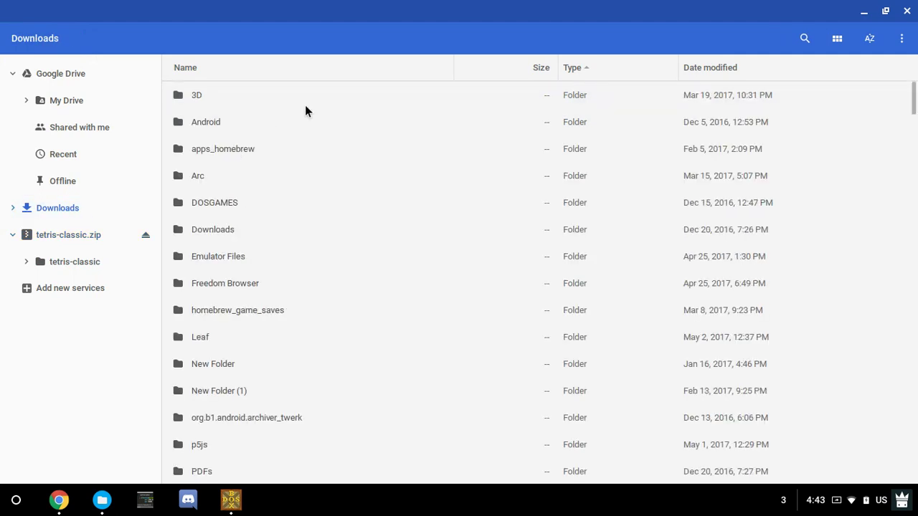
{"action": "left_click", "coordinate": [349, 150]}
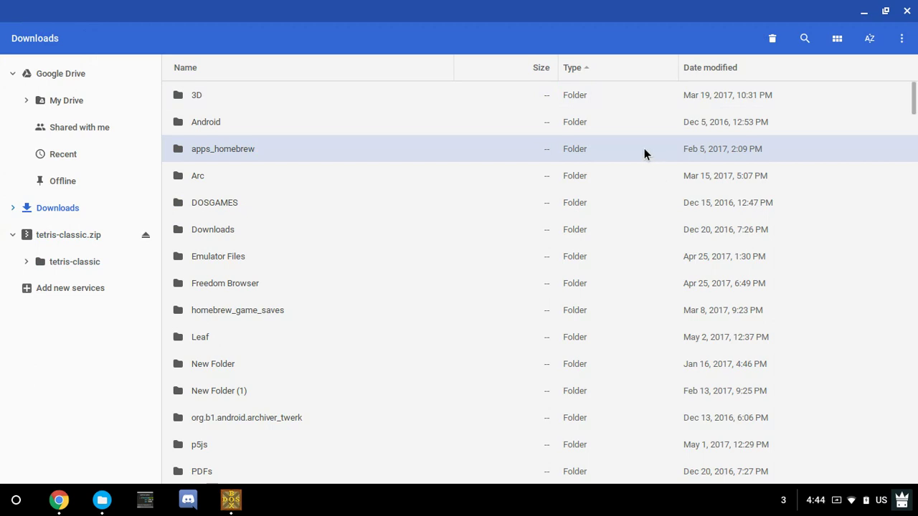
{"action": "key", "text": "ctrl+e"}
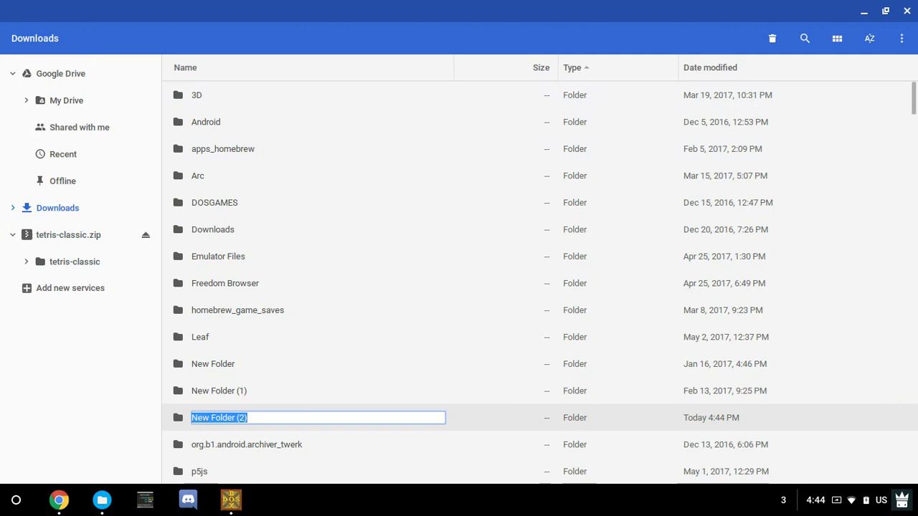
{"action": "type", "text": "Dos Box"}
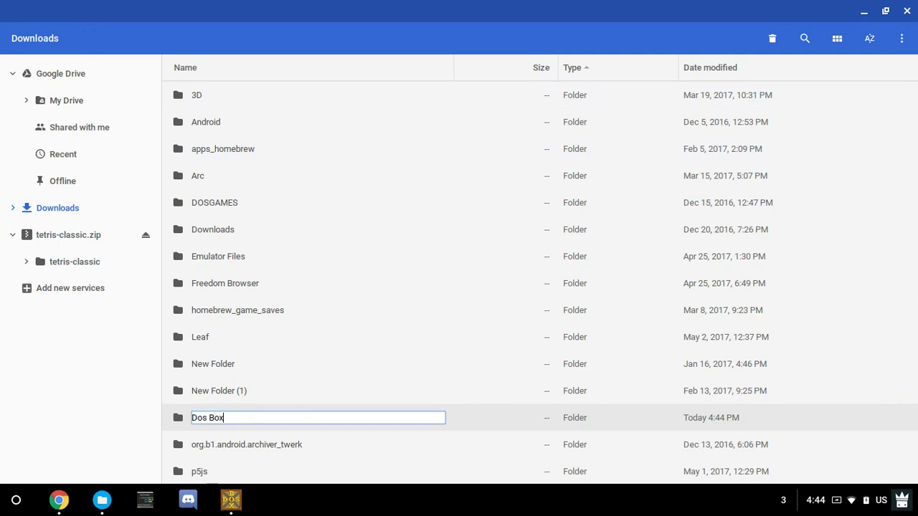
{"action": "key", "text": "Return"}
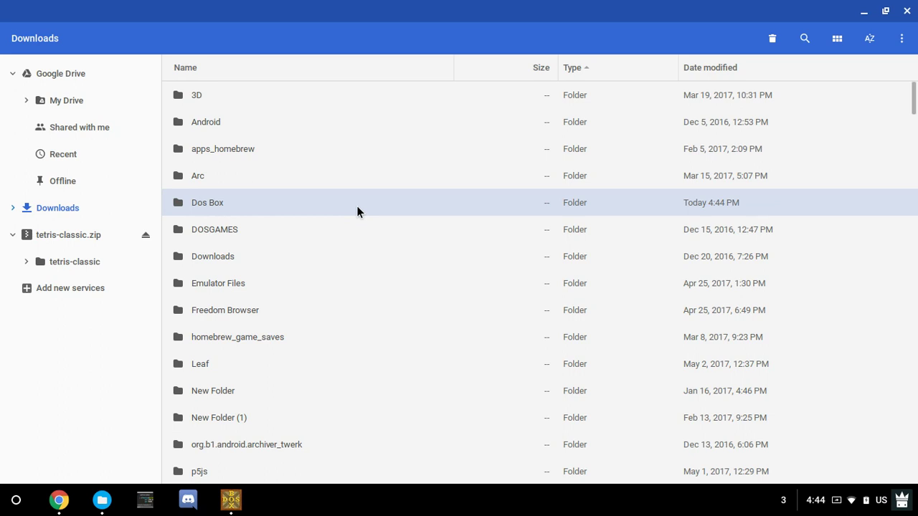
Paste the copied tetris-classic folder into the Dos Box folder.
{"action": "double_click", "coordinate": [439, 203]}
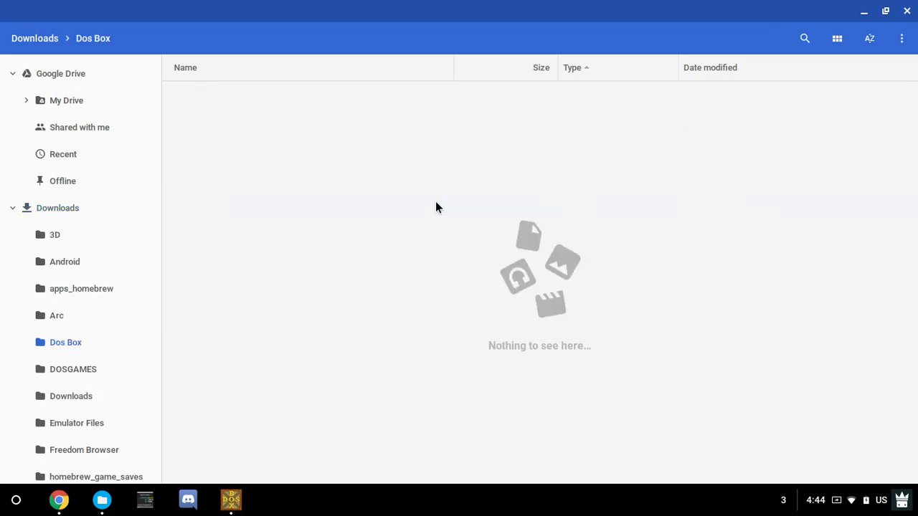
{"action": "right_click", "coordinate": [435, 207]}
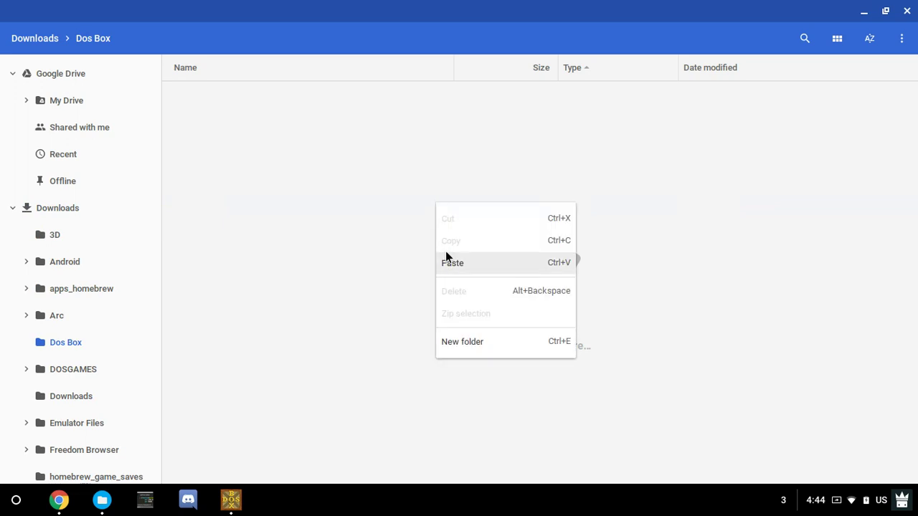
{"action": "left_click", "coordinate": [459, 264]}
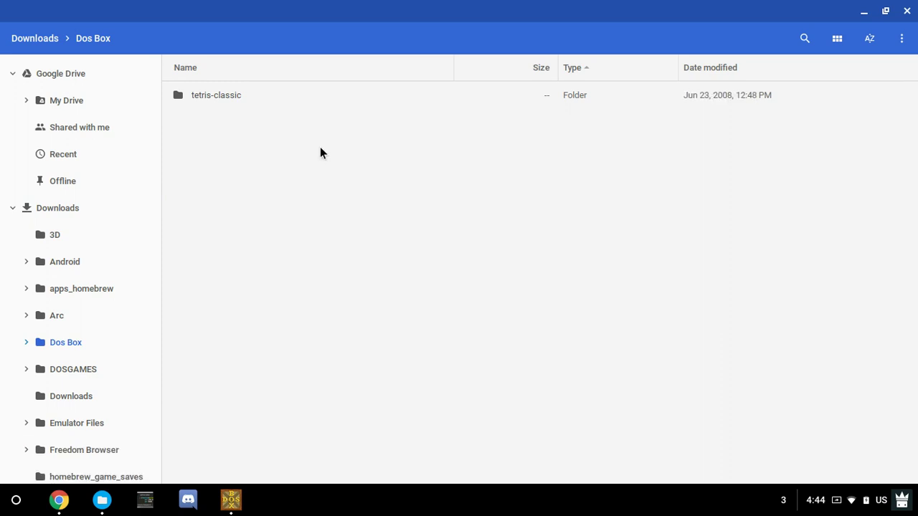
Switch to DOSBox, import the local Dos Box folder into its C:\ drive and close the settings window.
{"action": "left_click", "coordinate": [230, 500]}
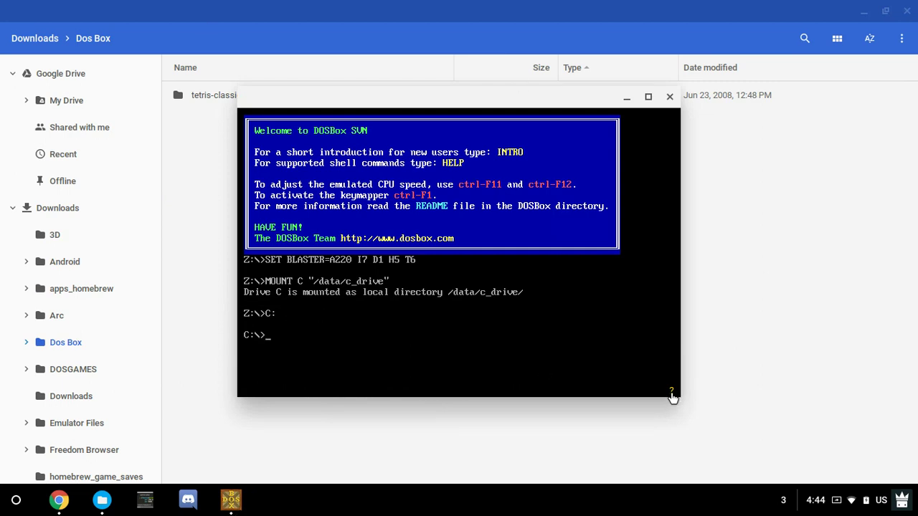
{"action": "double_click", "coordinate": [670, 396]}
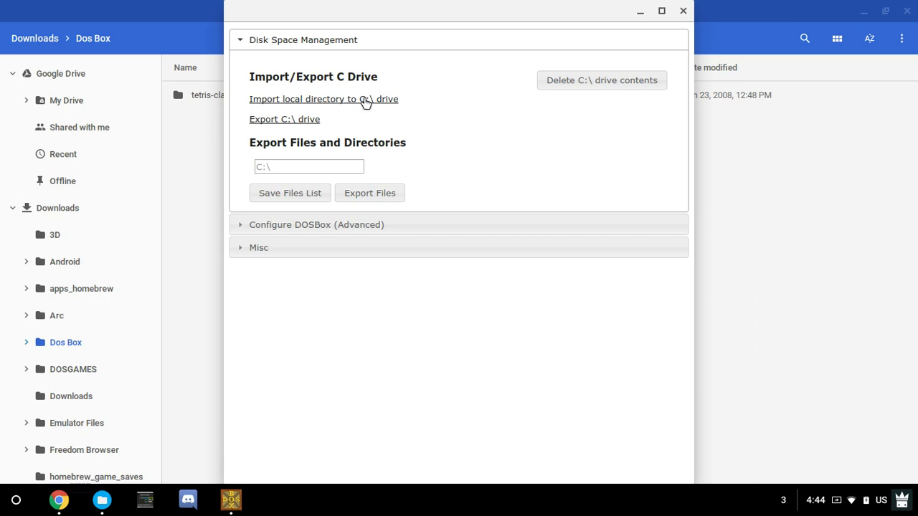
{"action": "left_click", "coordinate": [364, 101]}
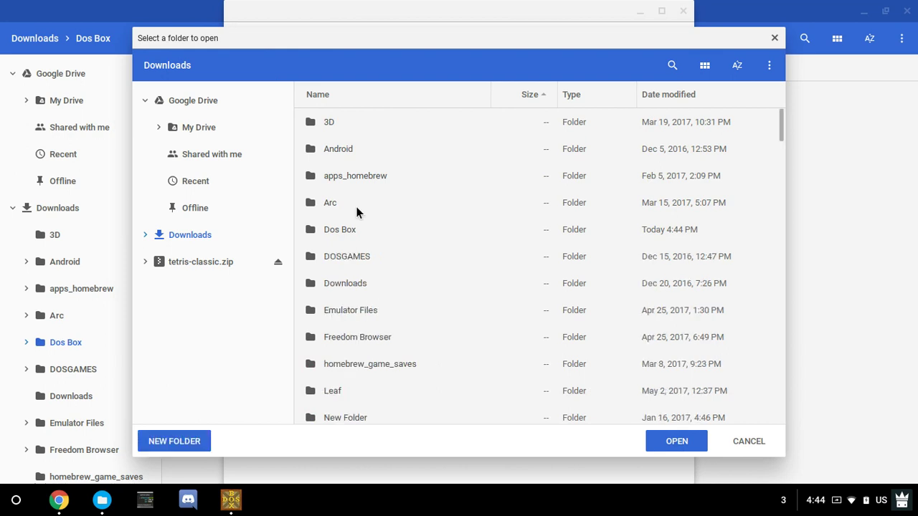
{"action": "left_click", "coordinate": [684, 443]}
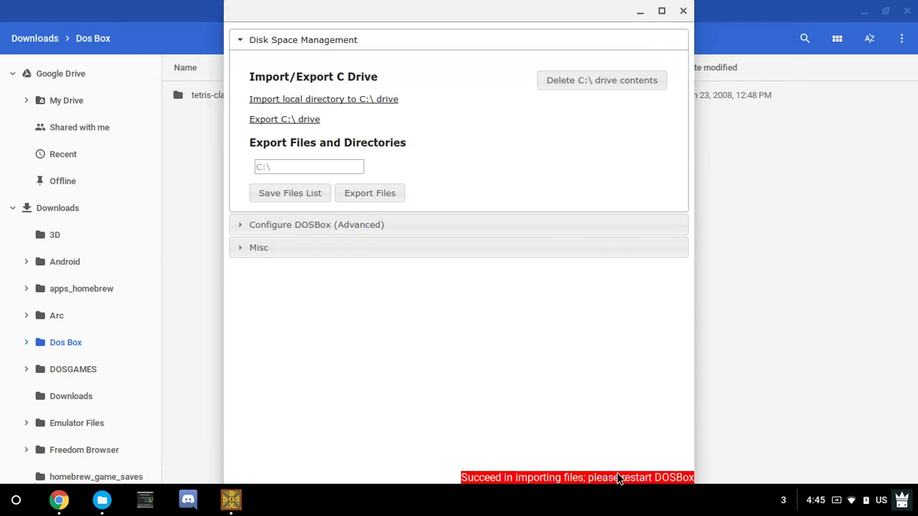
{"action": "left_click", "coordinate": [683, 11]}
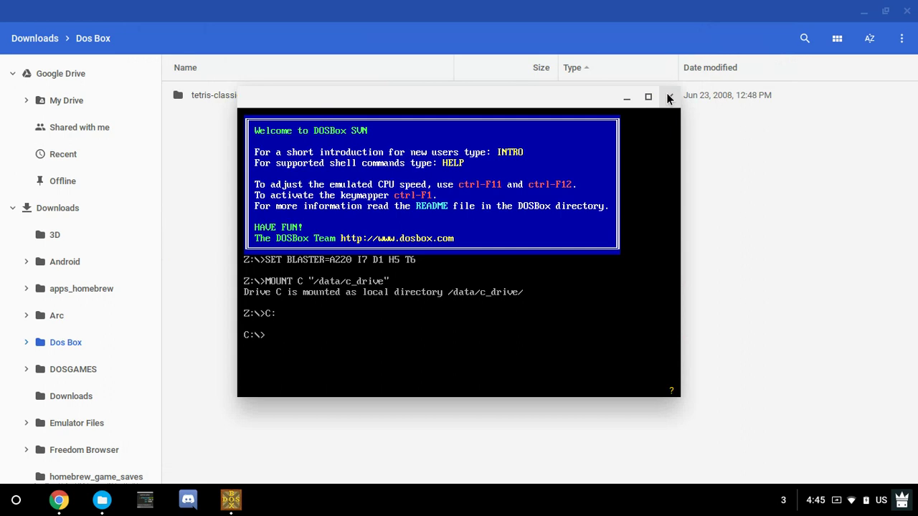
Close DOSBox and launch it again so the imported folder is loaded.
{"action": "left_click", "coordinate": [668, 96]}
{"action": "key", "text": "super"}
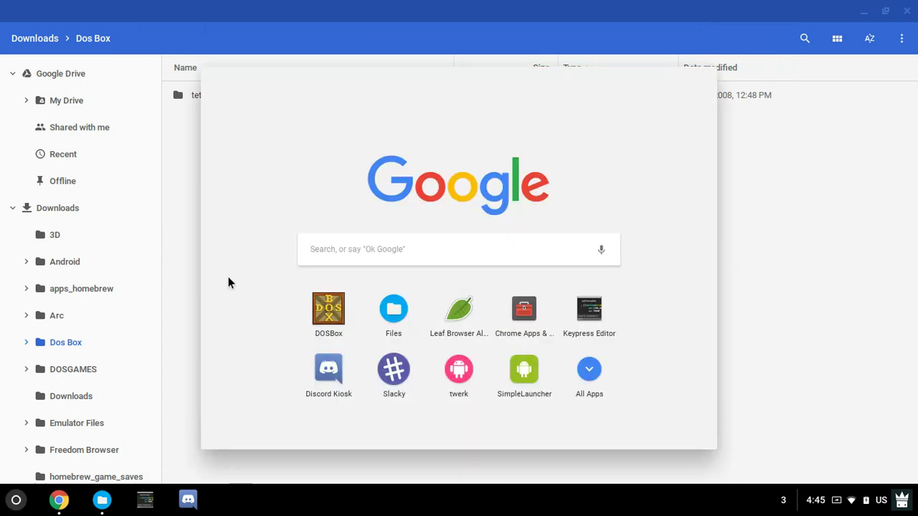
{"action": "left_click", "coordinate": [328, 309]}
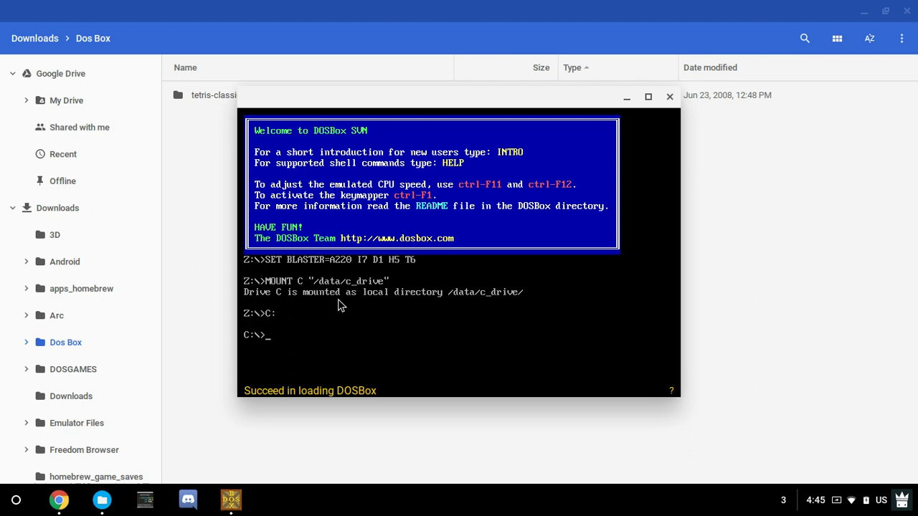
List the contents of the C: drive and change into the DOSBOX~1 directory.
{"action": "type", "text": "dir"}
{"action": "key", "text": "Return"}
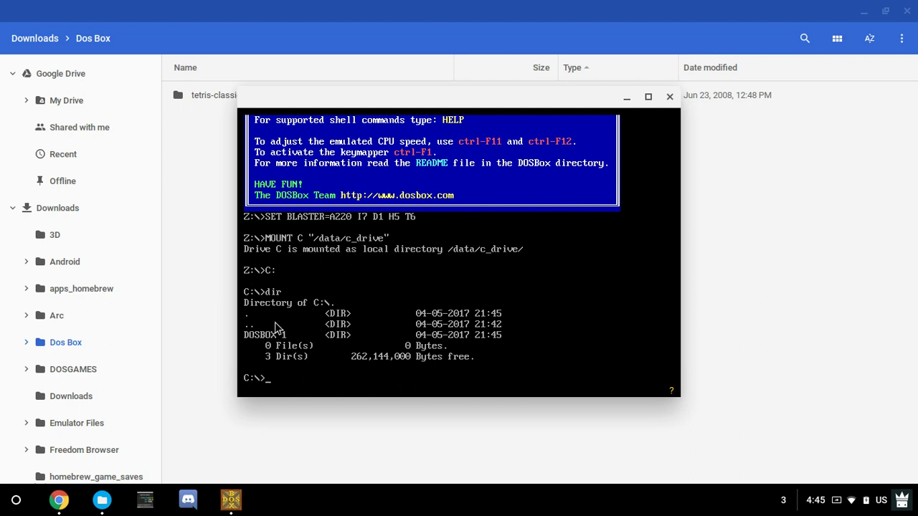
{"action": "type", "text": "cd DOSBOX~1"}
{"action": "key", "text": "Return"}
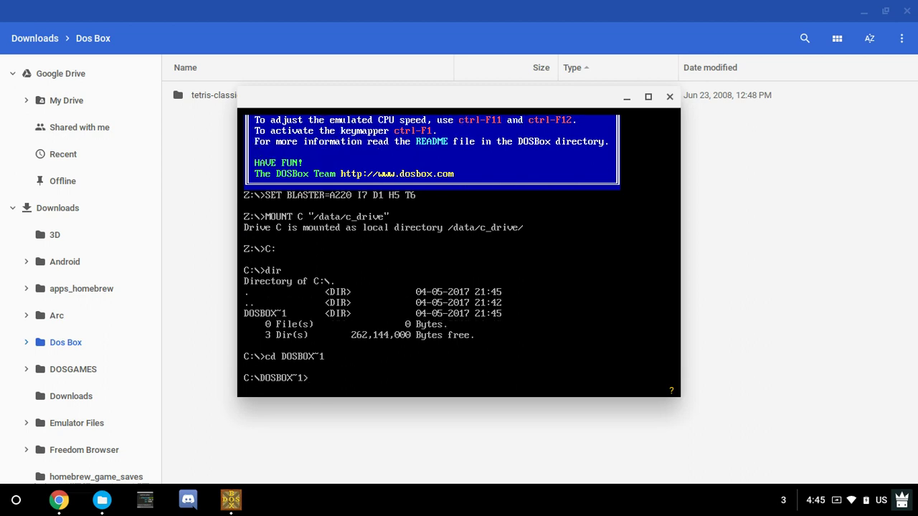
List the contents of DOSBOX~1 and change into its TETRIS~1 directory.
{"action": "type", "text": "dir"}
{"action": "key", "text": "Return"}
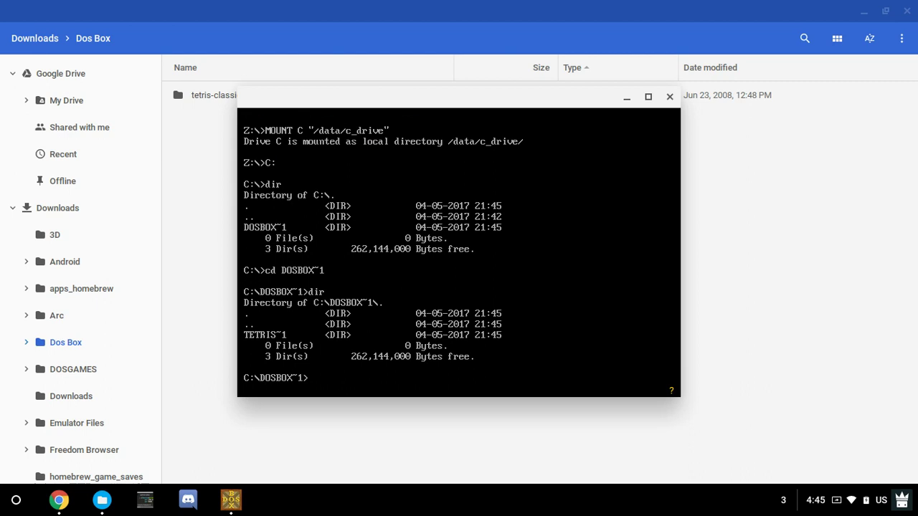
{"action": "type", "text": "cd TETRIS~1"}
{"action": "key", "text": "Return"}
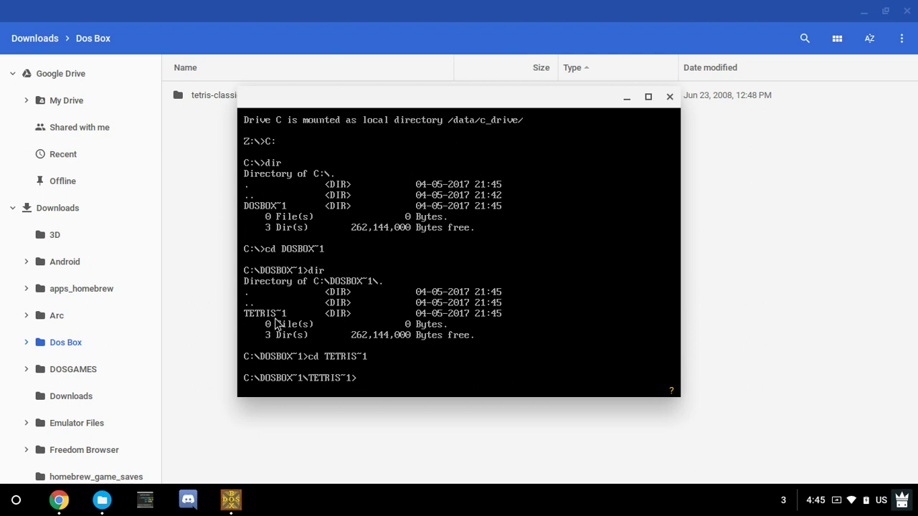
Maximize the DOSBox window and list the files in the TETRIS~1 directory.
{"action": "left_click", "coordinate": [648, 97]}
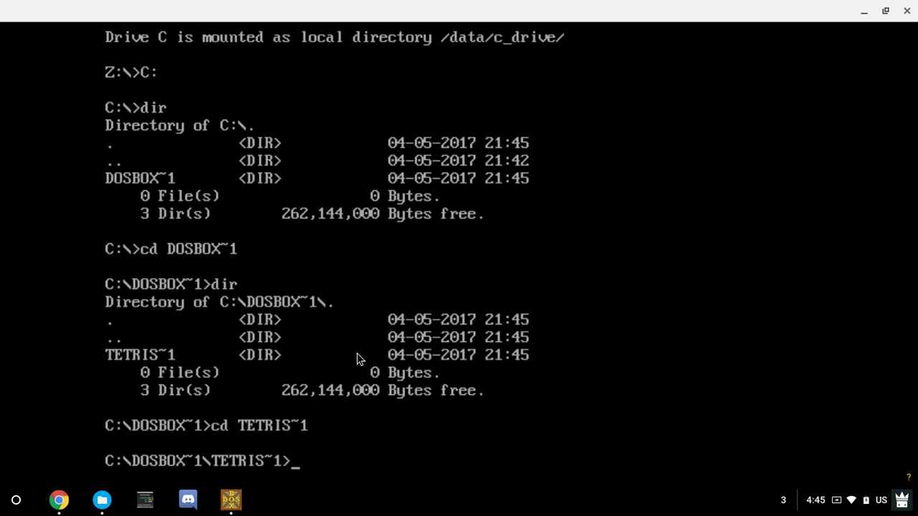
{"action": "type", "text": "dir"}
{"action": "key", "text": "Return"}
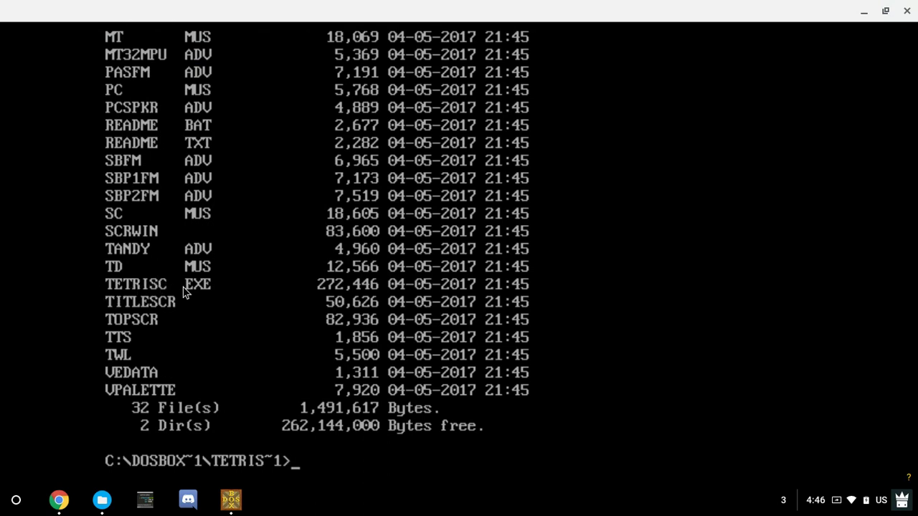
Run the game executable TETRISC.exe from the TETRIS~1 directory.
{"action": "type", "text": "TETRIS"}
{"action": "type", "text": "C"}
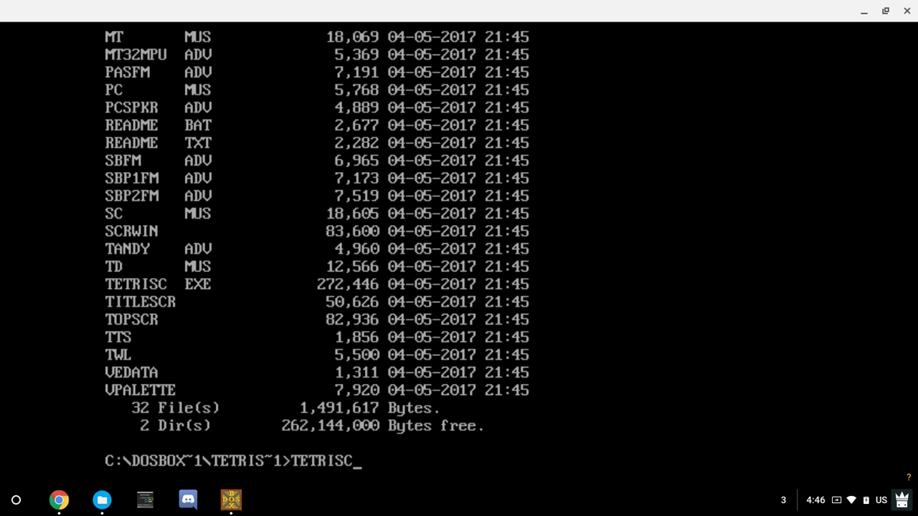
{"action": "type", "text": ".exex"}
{"action": "key", "text": "Return"}
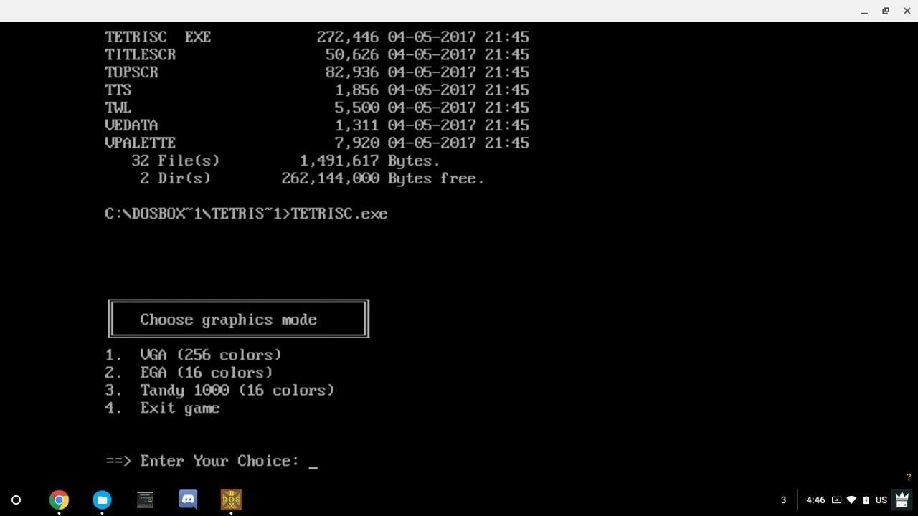
Choose VGA (256 colors) graphics and the IBM PC internal speaker sound option to start the game.
{"action": "type", "text": "1"}
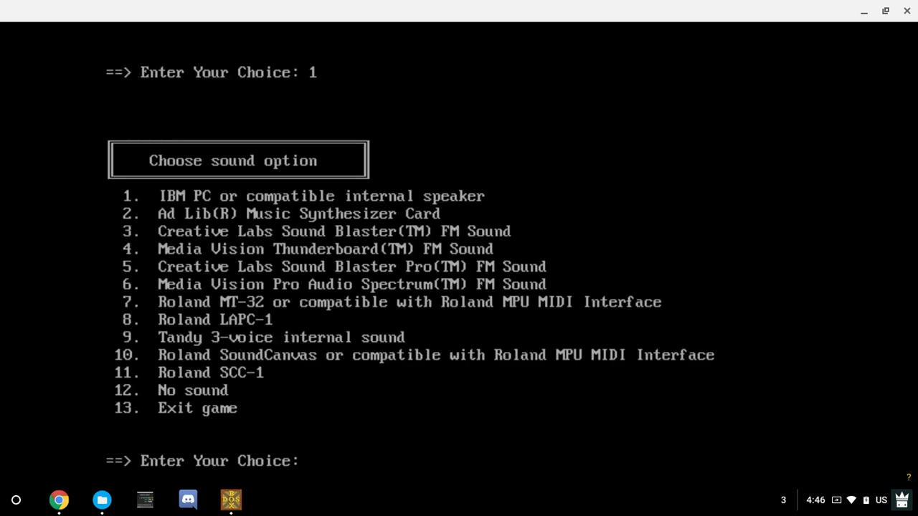
{"action": "type", "text": "1"}
{"action": "key", "text": "Return"}
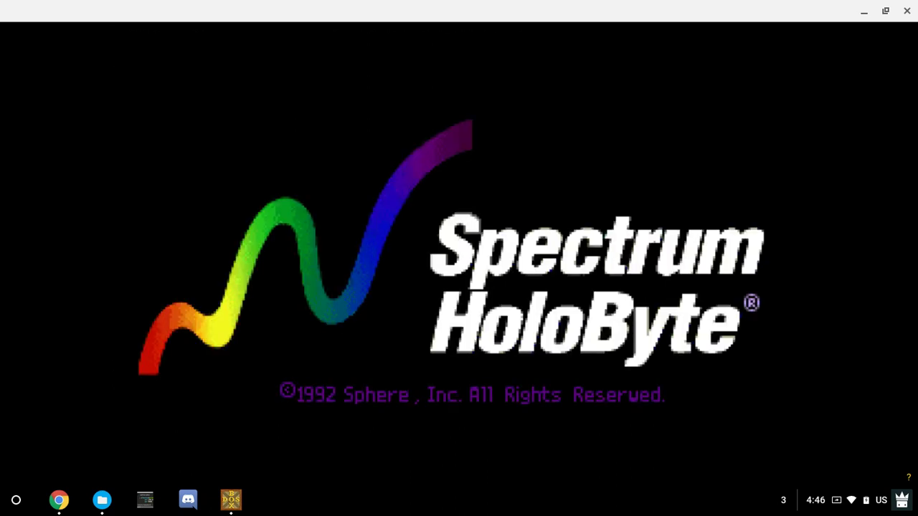